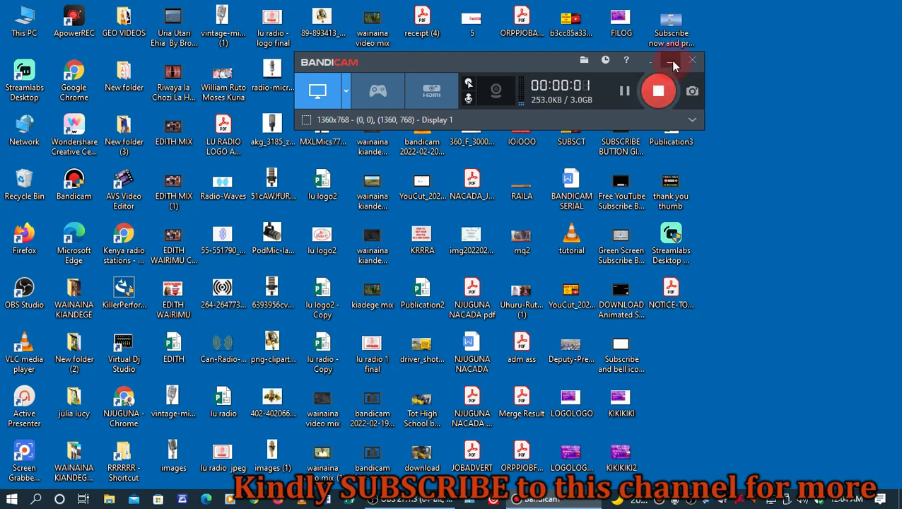
- Minimise the recorder, start Google Chrome with the students.ku.ac profile and open YouTube
{"action": "left_click", "coordinate": [672, 62]}
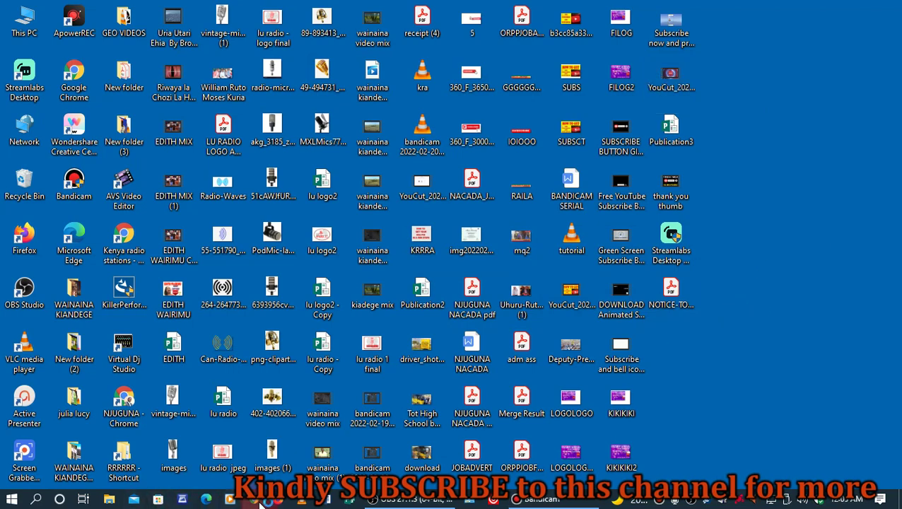
{"action": "left_click", "coordinate": [260, 502]}
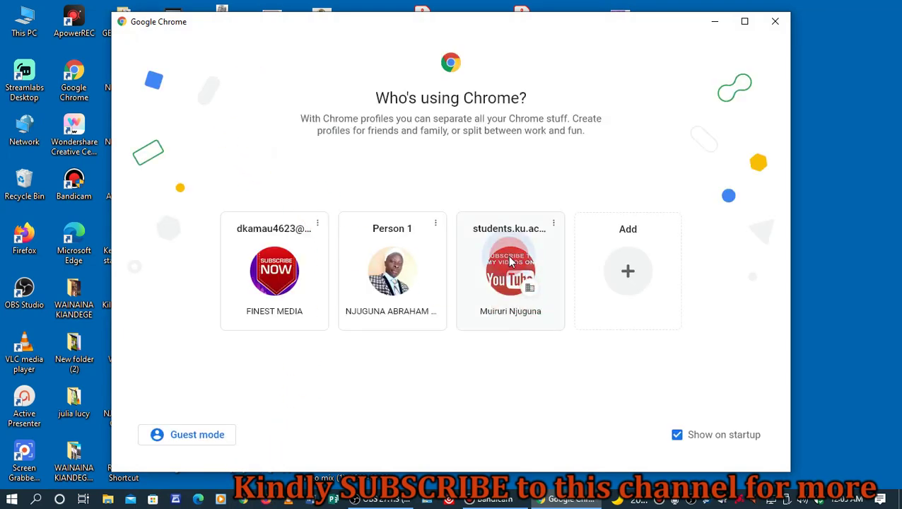
{"action": "left_click", "coordinate": [511, 261]}
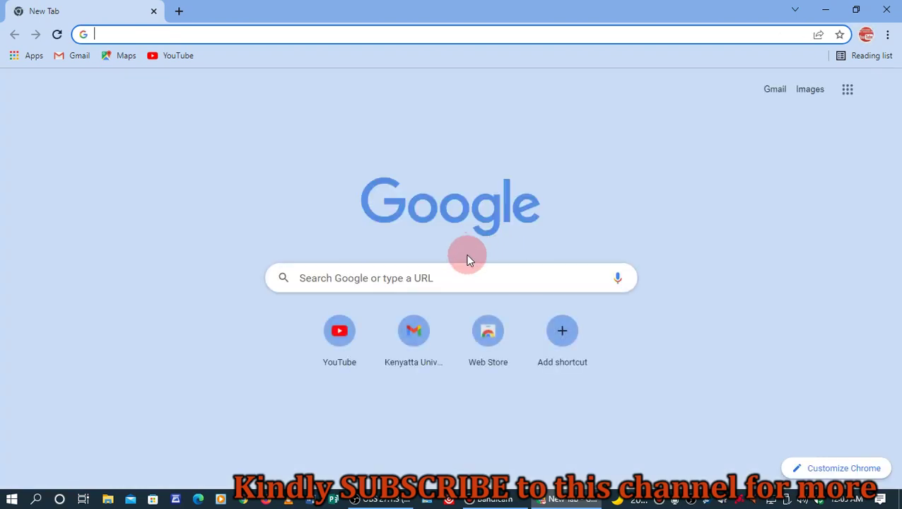
{"action": "left_click", "coordinate": [337, 348]}
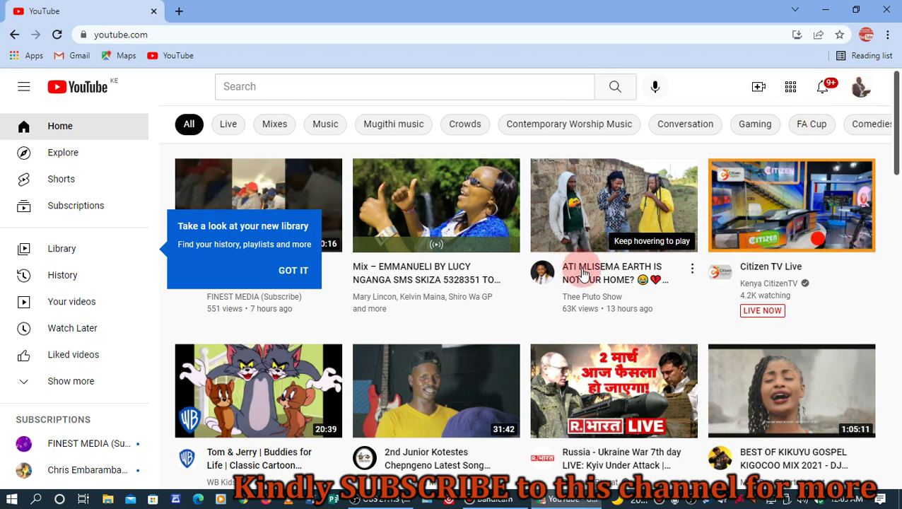
- Open the "ATI MLISEMA EARTH IS NOT OUR HOME?" video and examine the subscriber count under the Thee Pluto Show channel name
{"action": "left_click", "coordinate": [599, 216]}
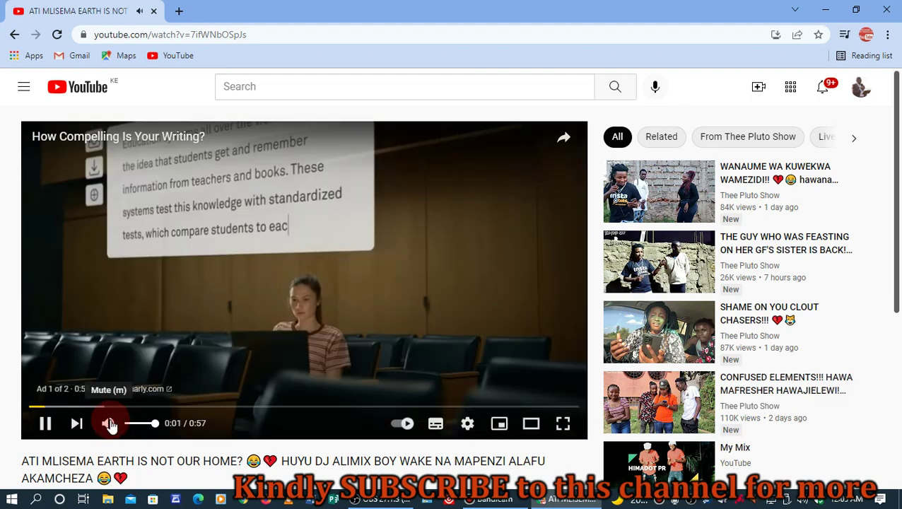
{"action": "left_click", "coordinate": [108, 424]}
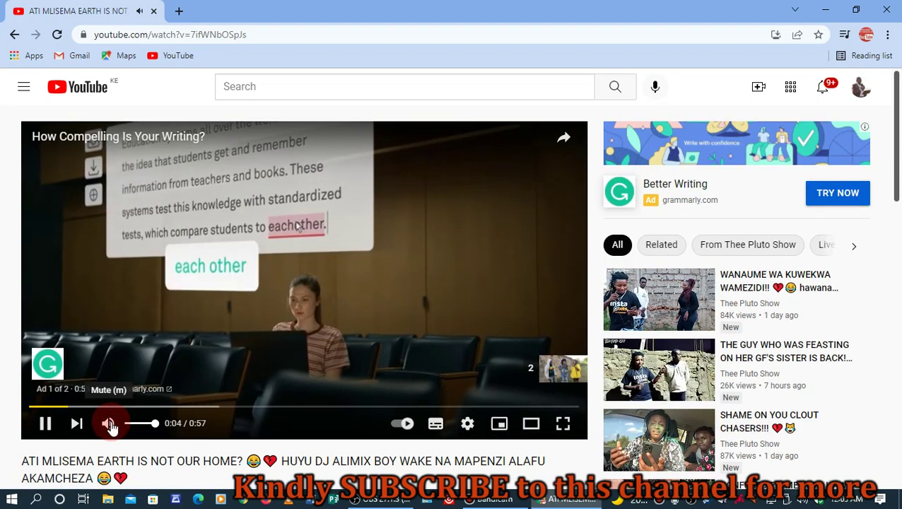
{"action": "scroll", "coordinate": [113, 427], "scroll_direction": "down", "scroll_amount": 3}
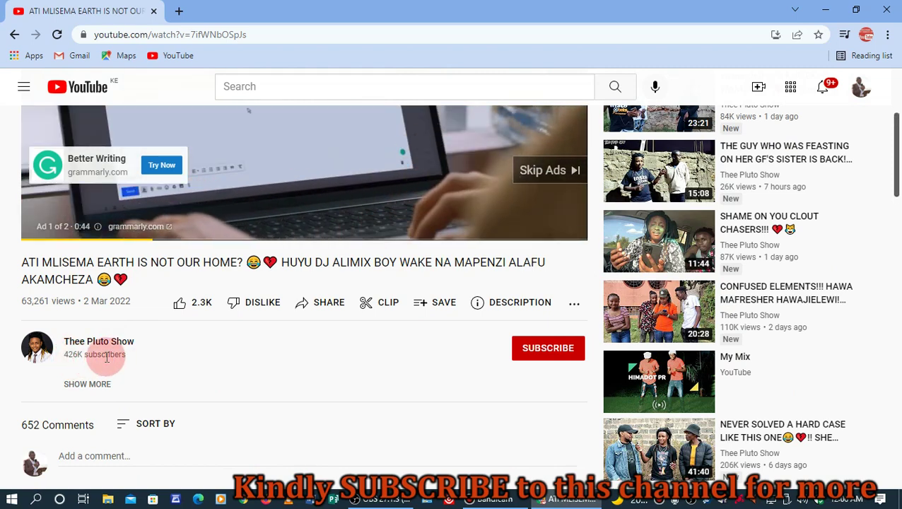
{"action": "left_click_drag", "start_coordinate": [125, 356], "coordinate": [65, 360]}
{"action": "left_click", "coordinate": [65, 360]}
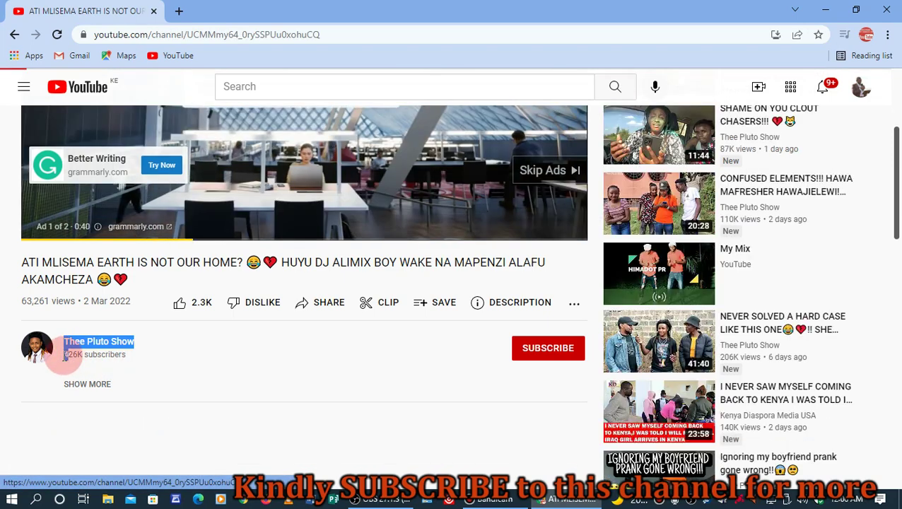
{"action": "left_click", "coordinate": [89, 359]}
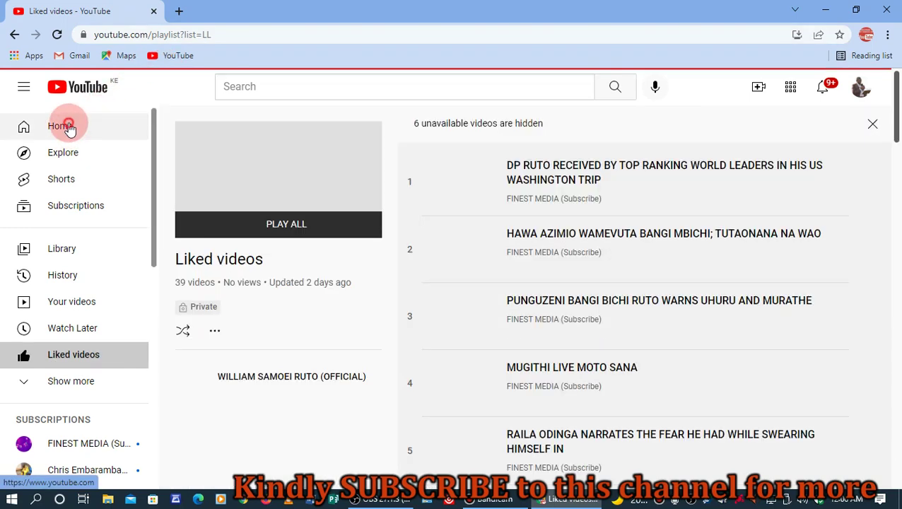
- Return to the YouTube home page, open YouTube Studio for the account's channel and review its subscriber information on the dashboard
{"action": "left_click", "coordinate": [70, 128]}
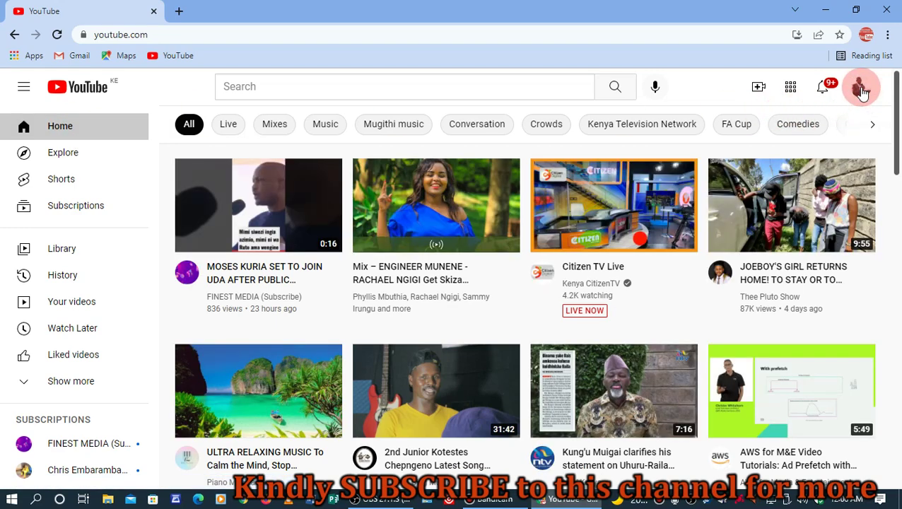
{"action": "left_click", "coordinate": [859, 90]}
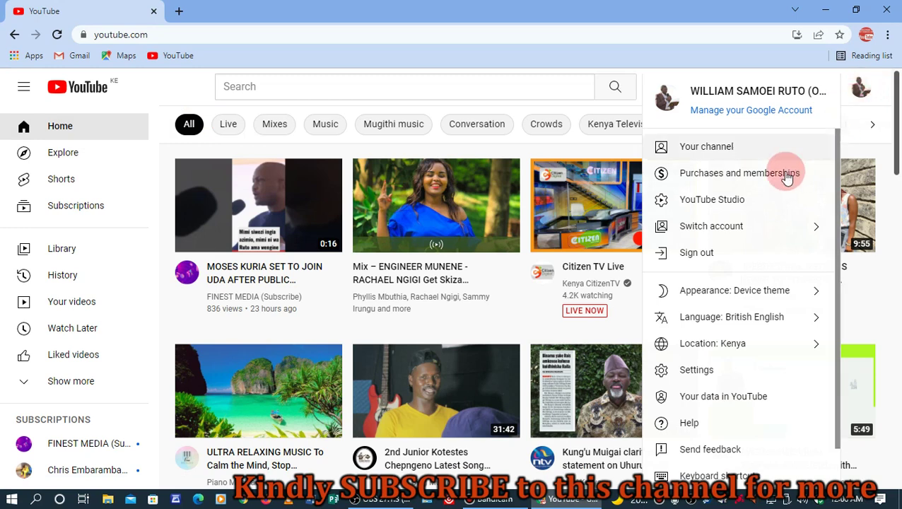
{"action": "left_click", "coordinate": [728, 204]}
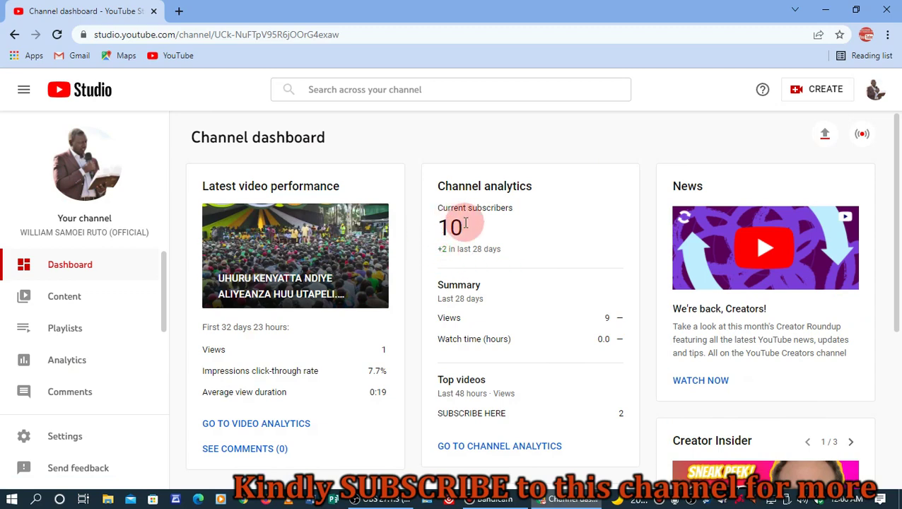
{"action": "scroll", "coordinate": [488, 438], "scroll_direction": "down", "scroll_amount": 2}
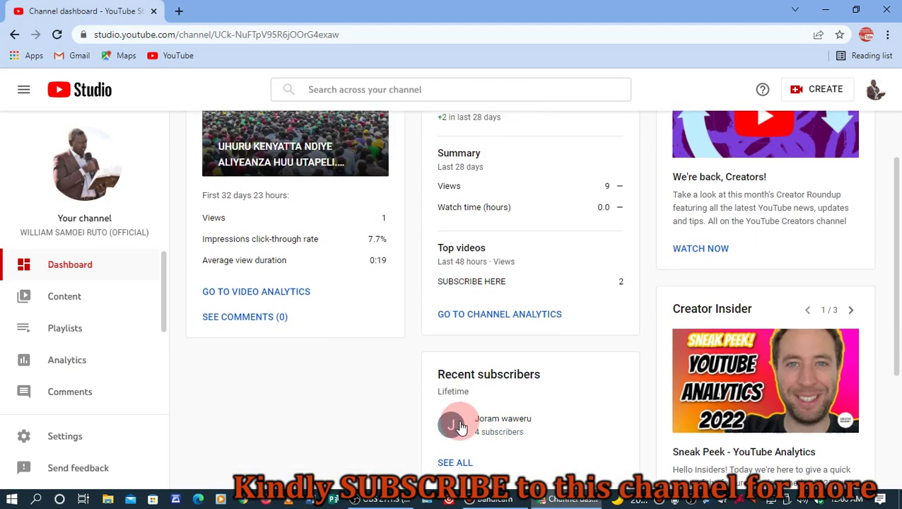
{"action": "scroll", "coordinate": [448, 382], "scroll_direction": "up", "scroll_amount": 2}
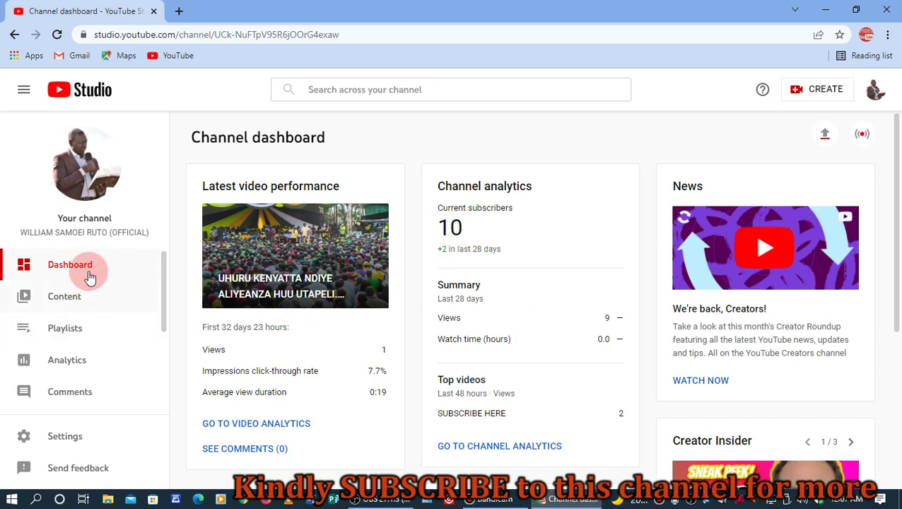
- Open the advanced channel settings in YouTube Studio and find the Subscriber count section
{"action": "scroll", "coordinate": [86, 338], "scroll_direction": "down", "scroll_amount": 2}
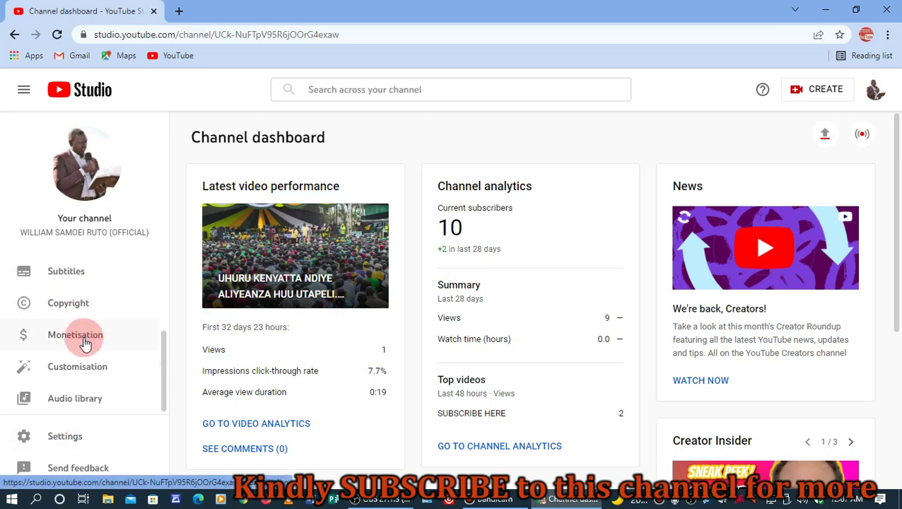
{"action": "scroll", "coordinate": [85, 343], "scroll_direction": "up", "scroll_amount": 2}
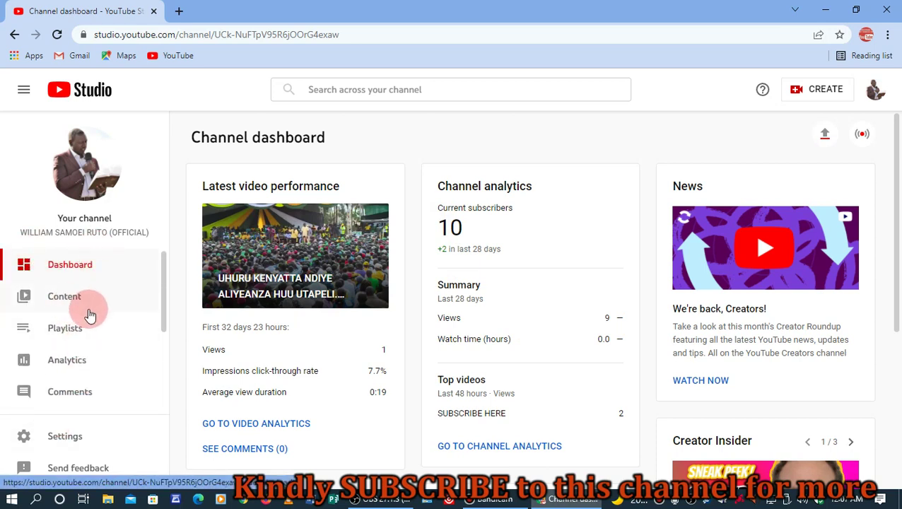
{"action": "scroll", "coordinate": [71, 356], "scroll_direction": "down", "scroll_amount": 2}
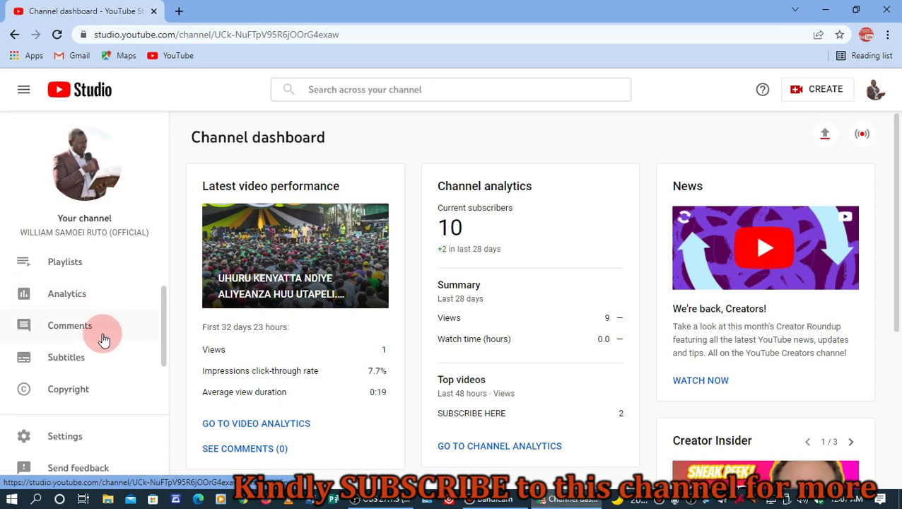
{"action": "scroll", "coordinate": [99, 357], "scroll_direction": "down", "scroll_amount": 2}
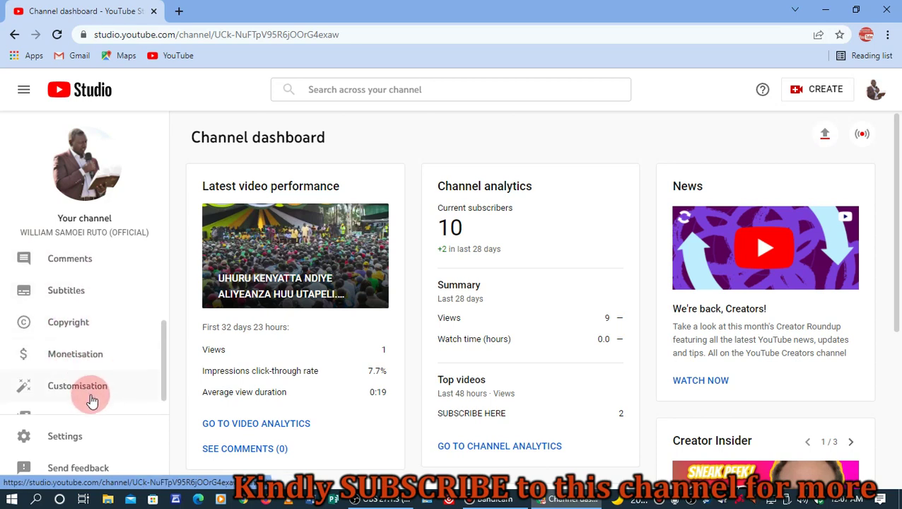
{"action": "scroll", "coordinate": [92, 401], "scroll_direction": "down", "scroll_amount": 1}
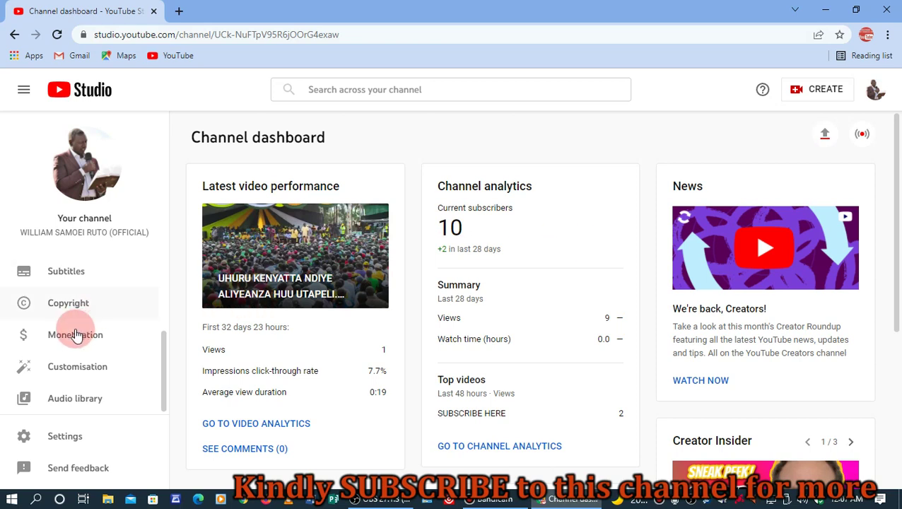
{"action": "left_click", "coordinate": [63, 440]}
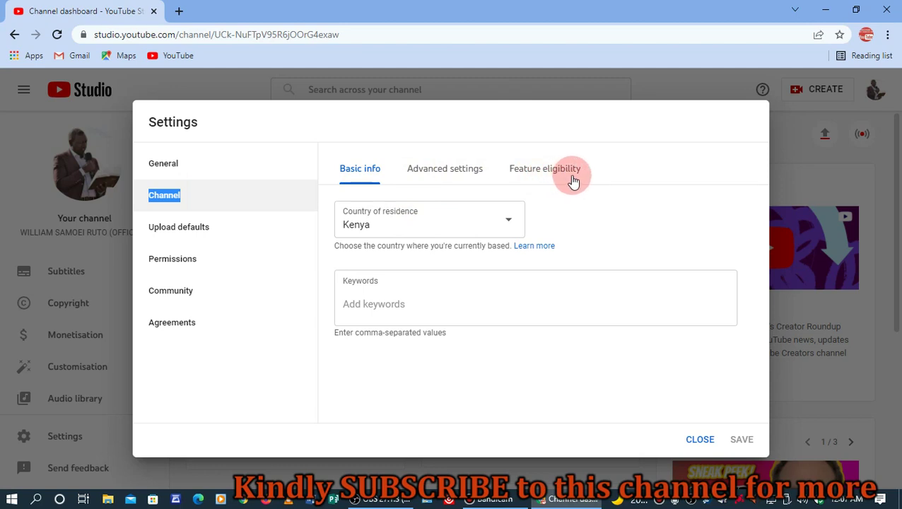
{"action": "left_click", "coordinate": [456, 175]}
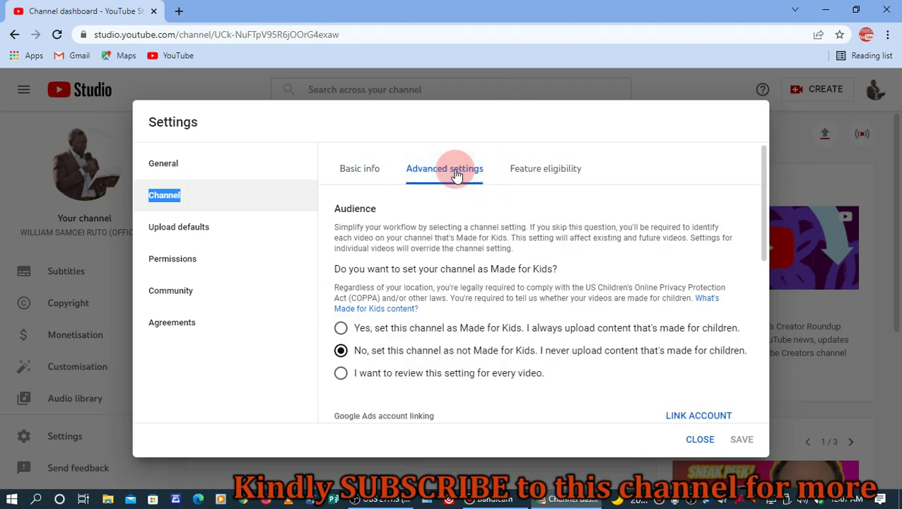
{"action": "scroll", "coordinate": [470, 244], "scroll_direction": "down", "scroll_amount": 2}
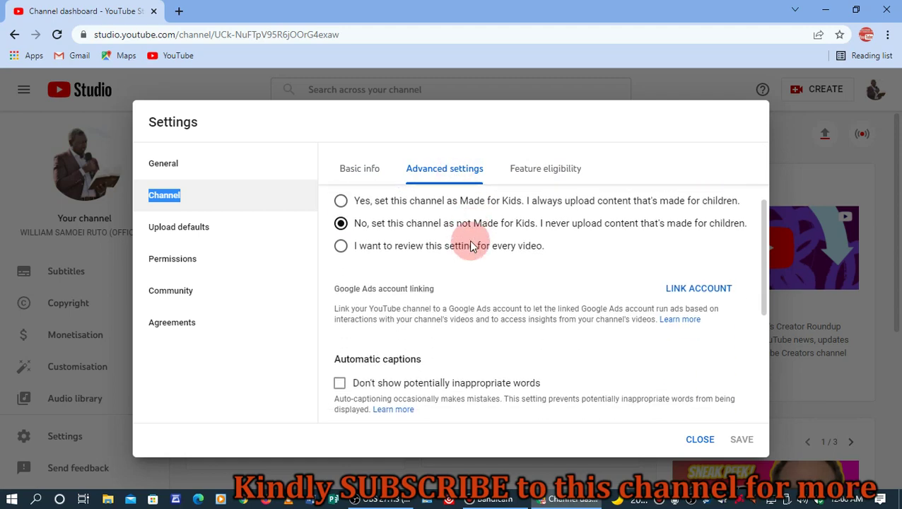
{"action": "scroll", "coordinate": [470, 243], "scroll_direction": "down", "scroll_amount": 1}
{"action": "scroll", "coordinate": [468, 242], "scroll_direction": "down", "scroll_amount": 2}
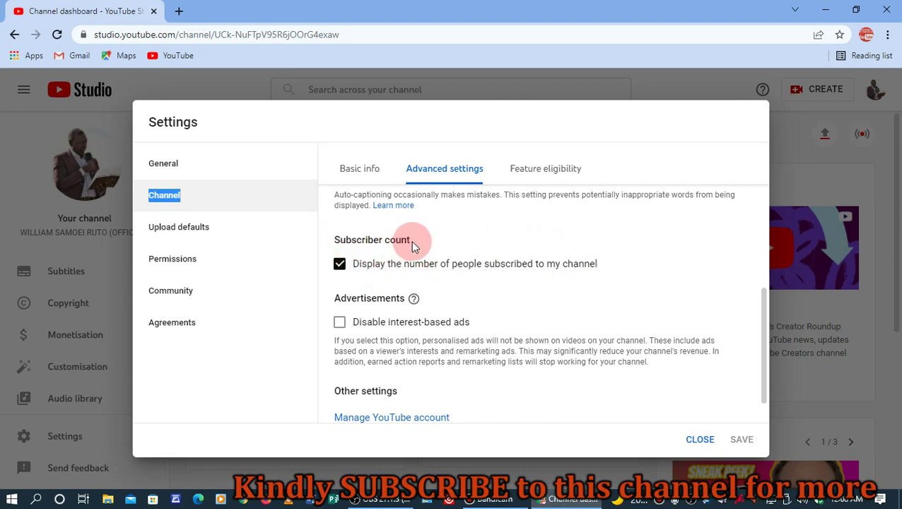
{"action": "left_click", "coordinate": [339, 266]}
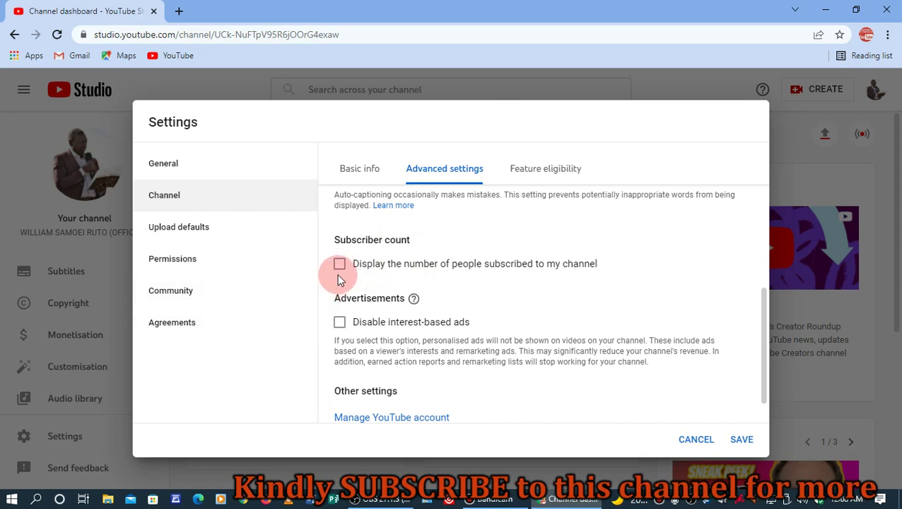
{"action": "left_click", "coordinate": [339, 264]}
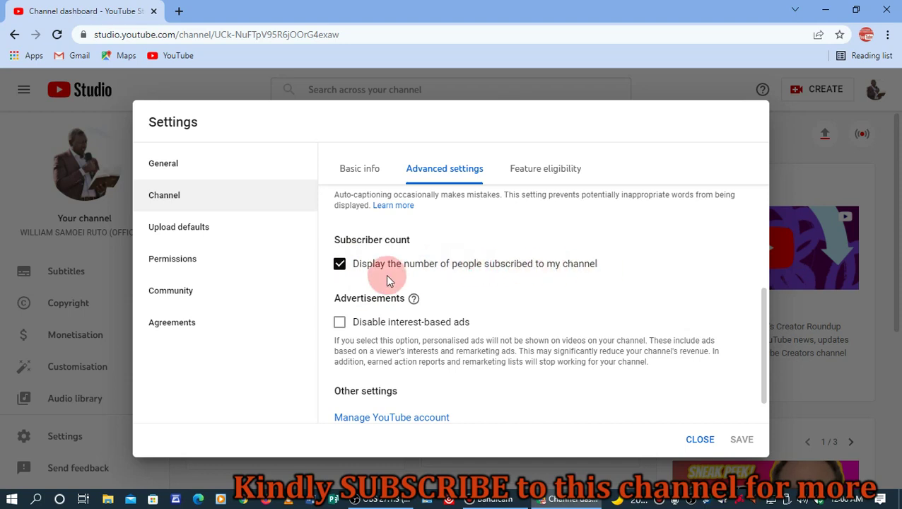
{"action": "left_click", "coordinate": [340, 264]}
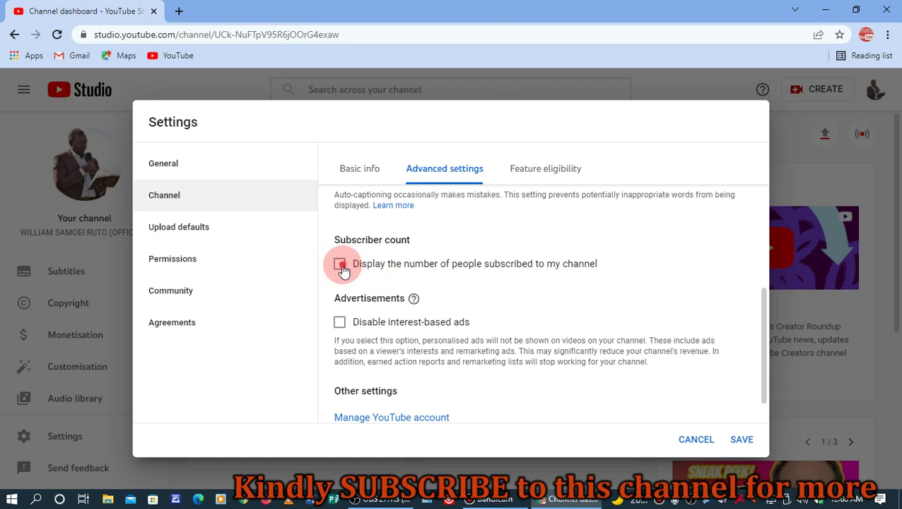
{"action": "left_click", "coordinate": [340, 265]}
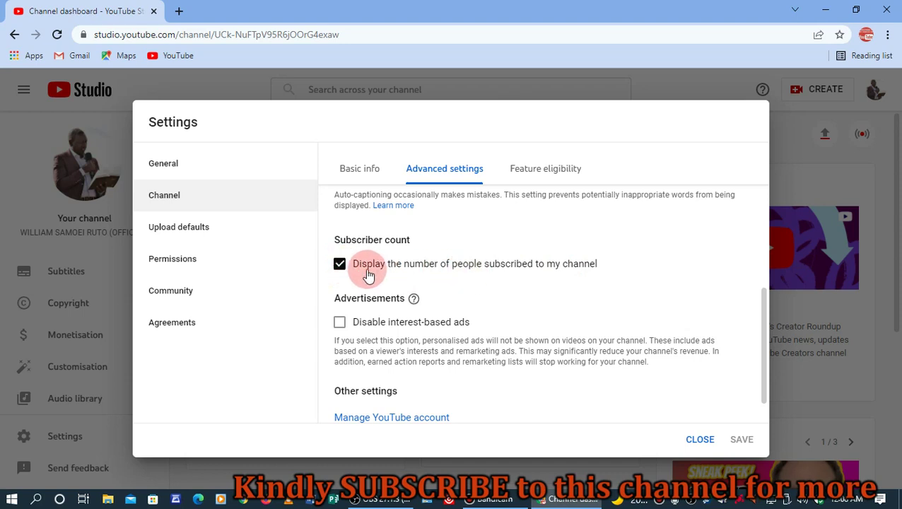
- Disable displaying the number of people subscribed to the channel and save the settings
{"action": "left_click", "coordinate": [341, 266]}
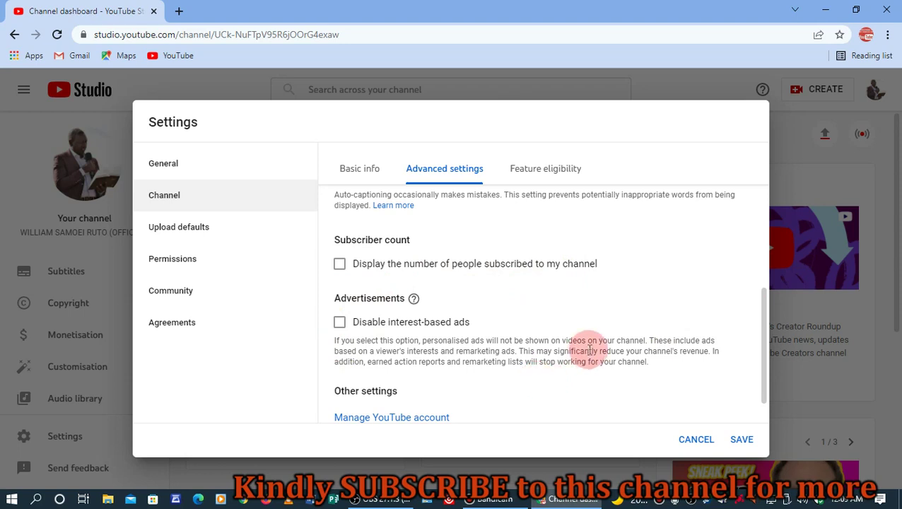
{"action": "left_click", "coordinate": [746, 441]}
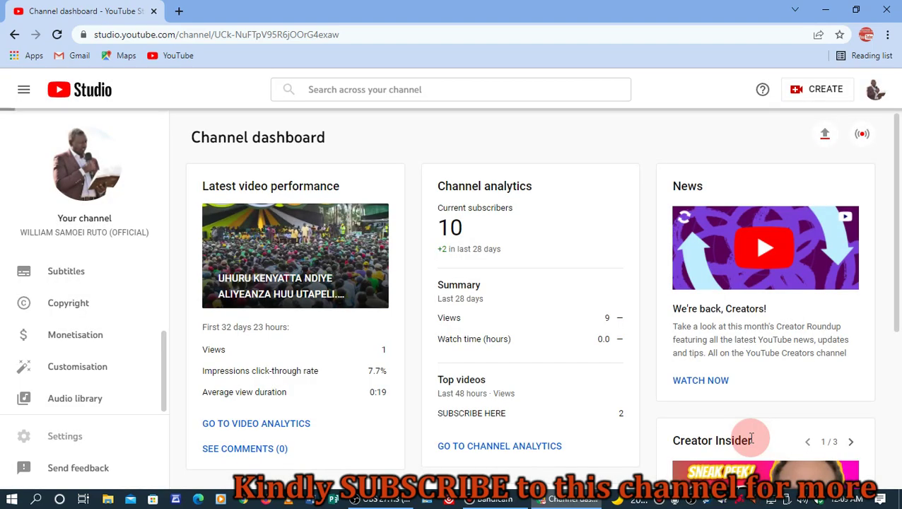